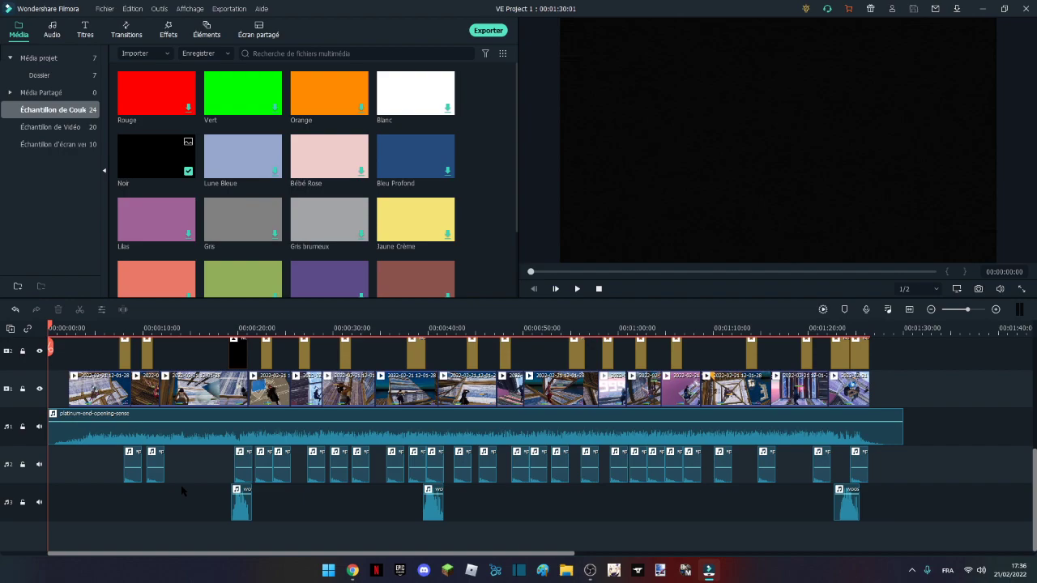
Examine the stacked video, effect and audio tracks across the whole montage timeline
{"action": "scroll", "coordinate": [182, 489], "scroll_direction": "up", "scroll_amount": 3}
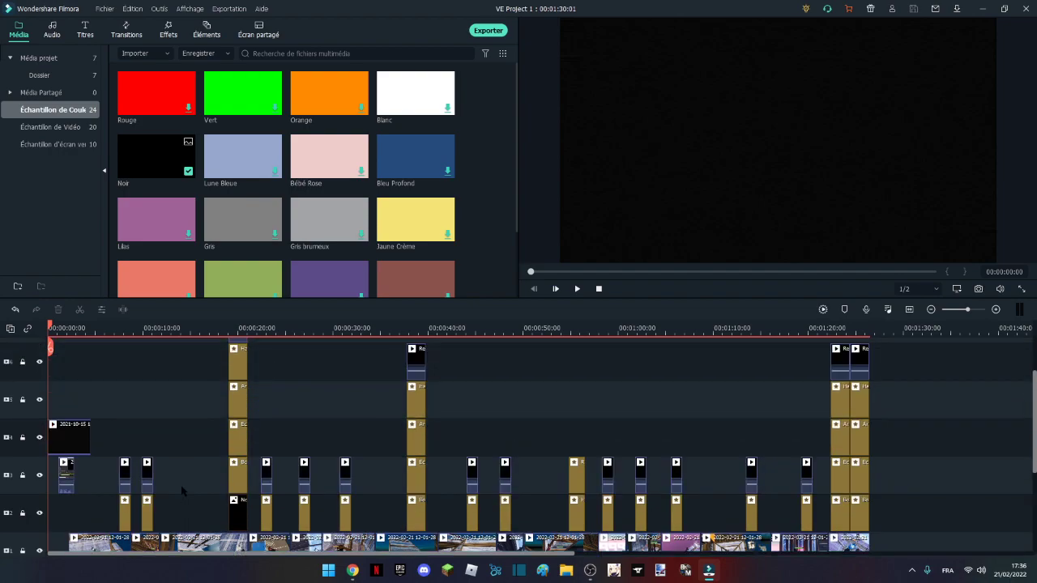
{"action": "scroll", "coordinate": [182, 490], "scroll_direction": "down", "scroll_amount": 3}
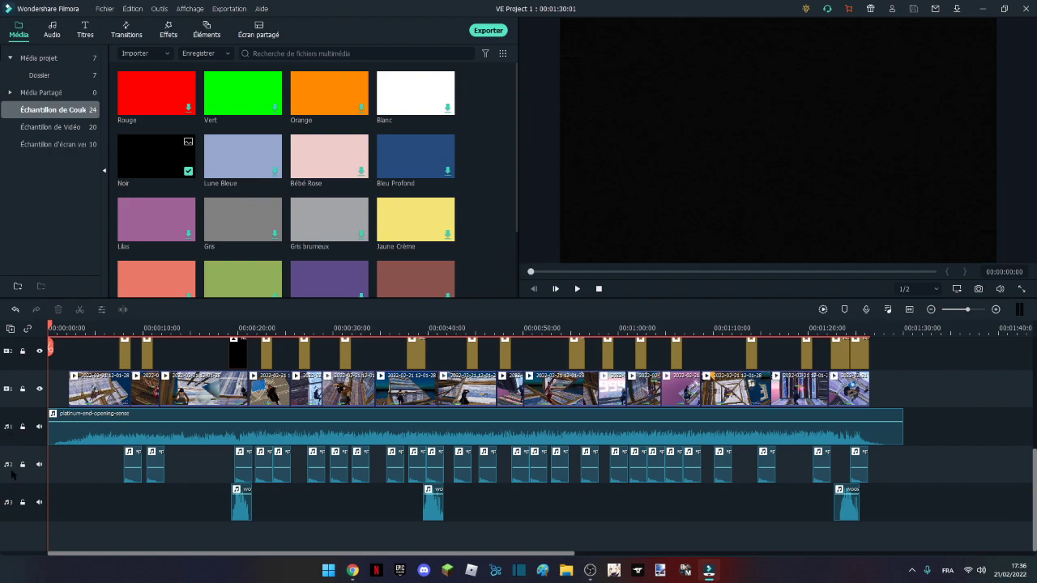
{"action": "scroll", "coordinate": [13, 429], "scroll_direction": "up", "scroll_amount": 3}
{"action": "scroll", "coordinate": [10, 413], "scroll_direction": "up", "scroll_amount": 2}
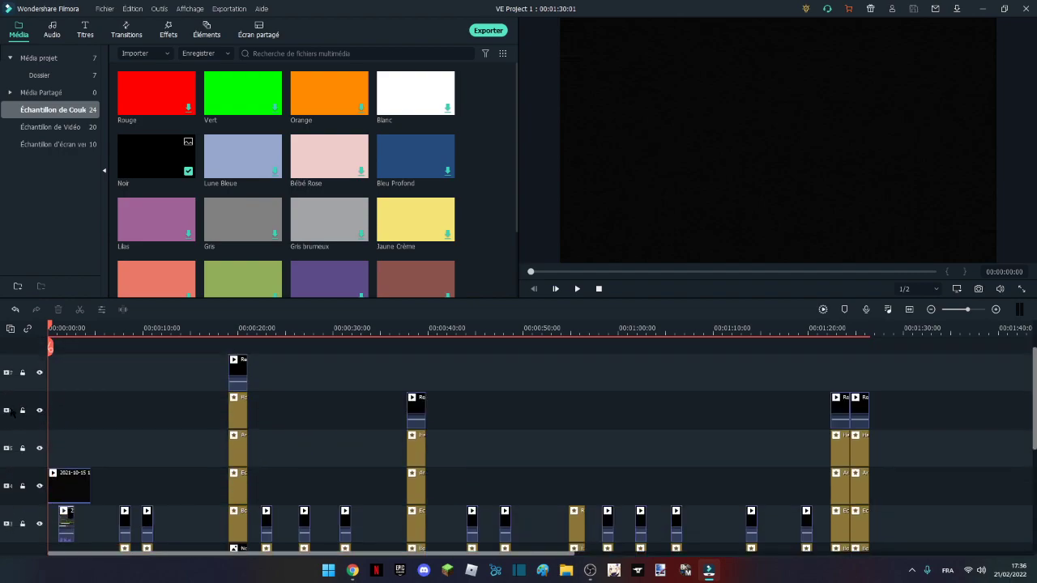
{"action": "scroll", "coordinate": [283, 418], "scroll_direction": "down", "scroll_amount": 4}
{"action": "scroll", "coordinate": [309, 496], "scroll_direction": "down", "scroll_amount": 1}
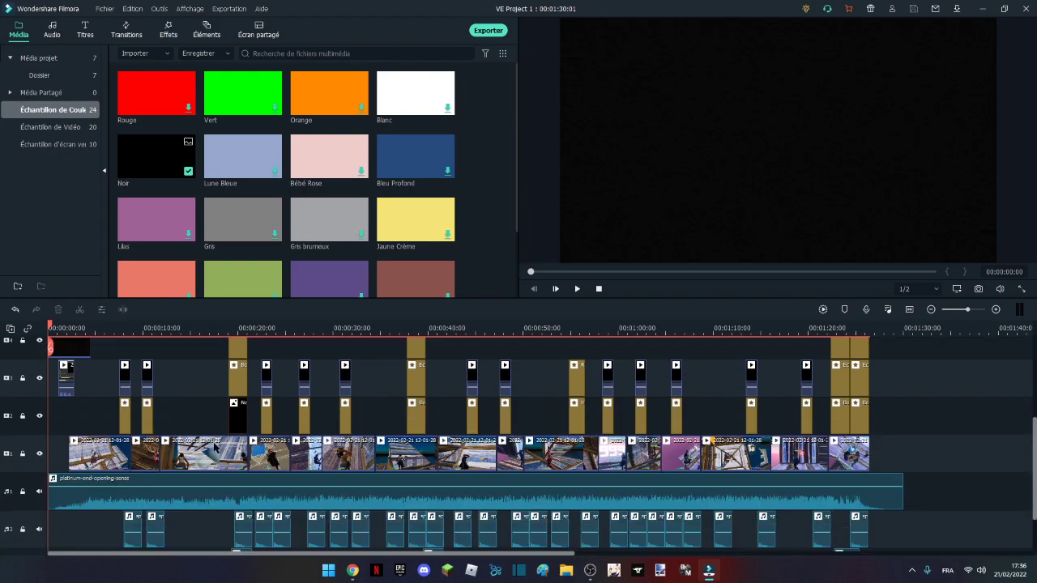
{"action": "scroll", "coordinate": [382, 464], "scroll_direction": "down", "scroll_amount": 2}
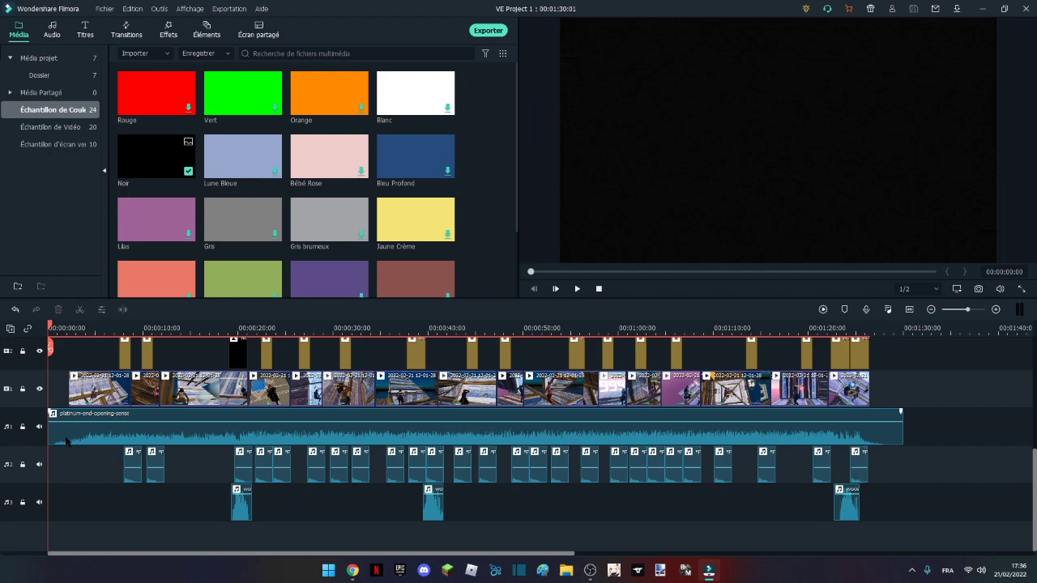
{"action": "scroll", "coordinate": [541, 434], "scroll_direction": "up", "scroll_amount": 2}
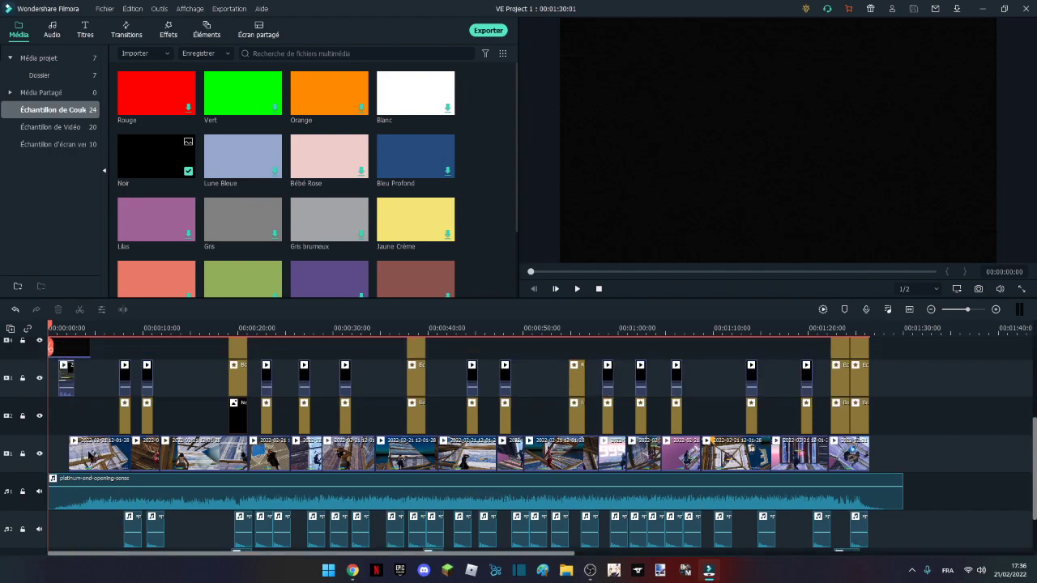
{"action": "scroll", "coordinate": [828, 457], "scroll_direction": "up", "scroll_amount": 2}
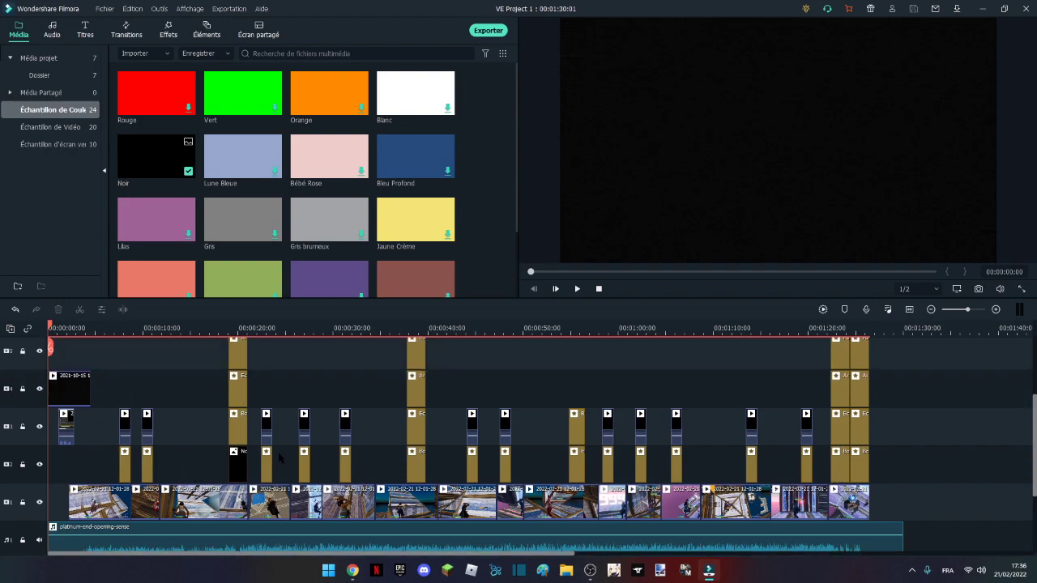
{"action": "scroll", "coordinate": [421, 446], "scroll_direction": "down", "scroll_amount": 1}
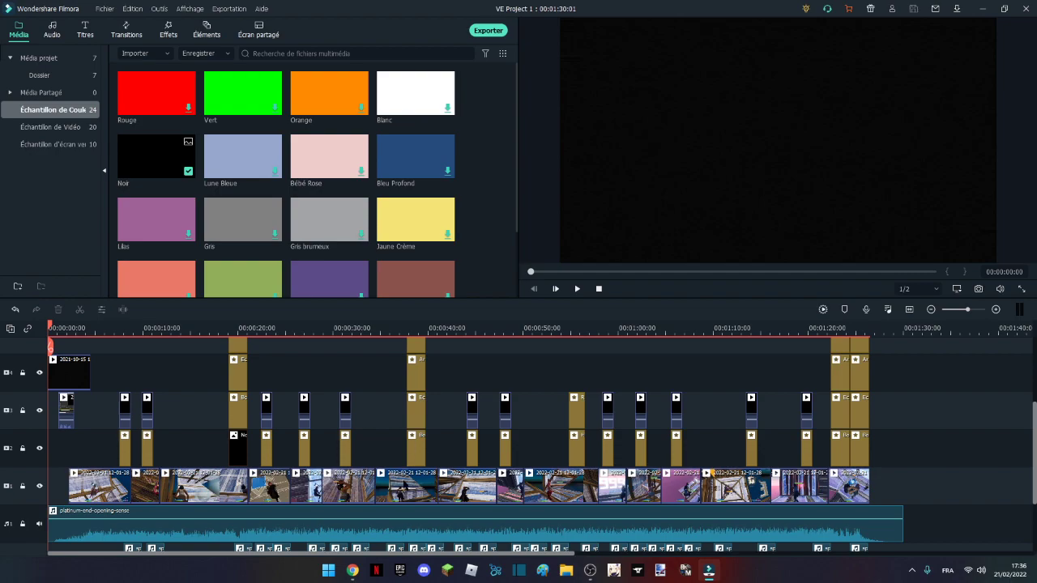
{"action": "scroll", "coordinate": [369, 482], "scroll_direction": "up", "scroll_amount": 3}
{"action": "scroll", "coordinate": [423, 457], "scroll_direction": "down", "scroll_amount": 2}
{"action": "scroll", "coordinate": [422, 458], "scroll_direction": "down", "scroll_amount": 1}
{"action": "scroll", "coordinate": [206, 440], "scroll_direction": "up", "scroll_amount": 3}
{"action": "scroll", "coordinate": [207, 440], "scroll_direction": "up", "scroll_amount": 1}
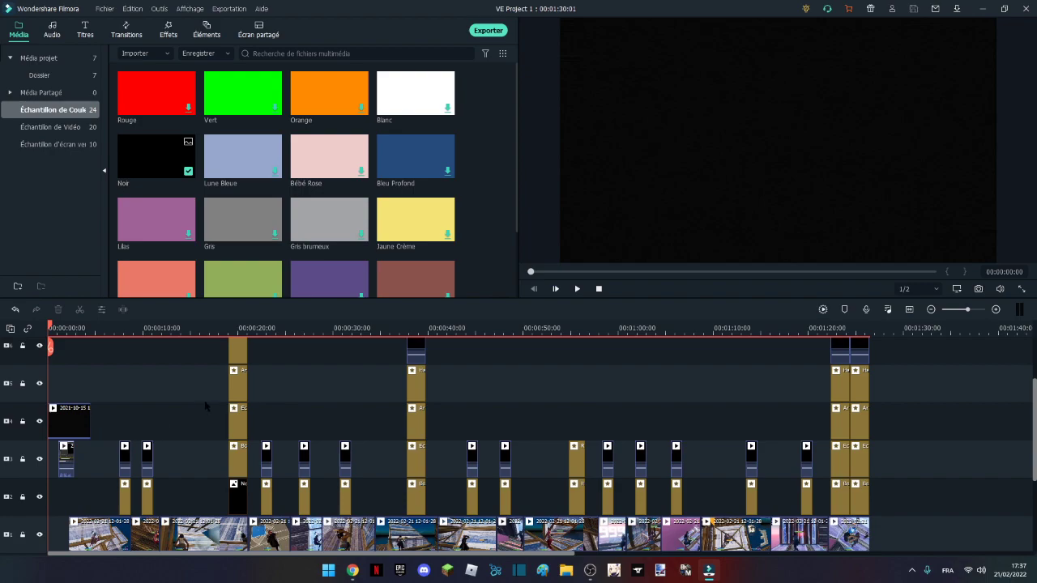
{"action": "scroll", "coordinate": [205, 407], "scroll_direction": "down", "scroll_amount": 4}
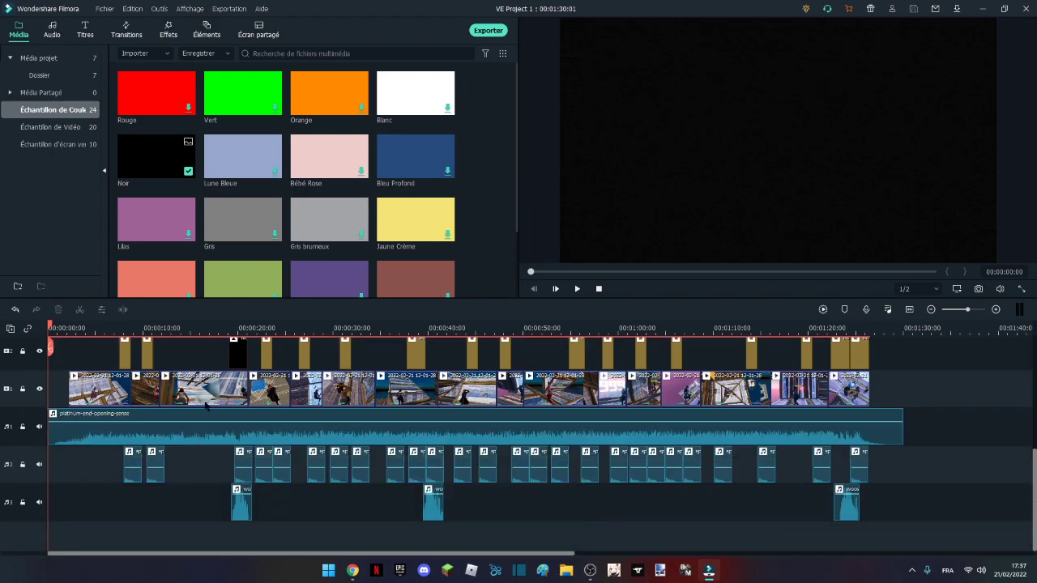
Preview the frame at about 00:00:19:19, where the black clip sits, and return the playhead to the start
{"action": "left_click", "coordinate": [533, 274]}
{"action": "mouse_move", "coordinate": [533, 274]}
{"action": "left_mouse_down"}
{"action": "mouse_move", "coordinate": [548, 274]}
{"action": "mouse_move", "coordinate": [531, 274]}
{"action": "left_mouse_up"}
{"action": "left_click_drag", "start_coordinate": [50, 347], "coordinate": [237, 347]}
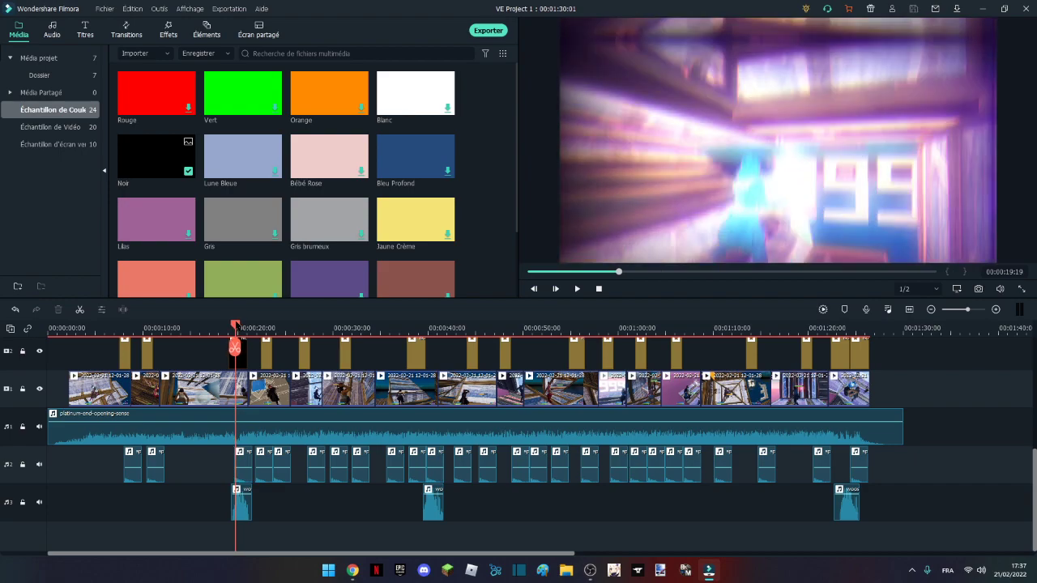
{"action": "left_click_drag", "start_coordinate": [237, 347], "coordinate": [49, 347]}
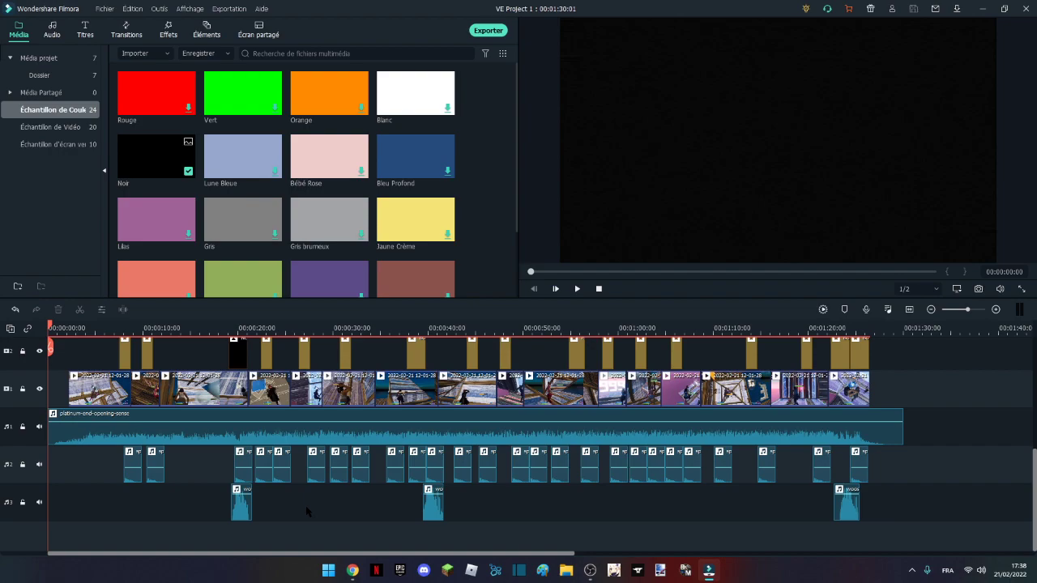
{"action": "key", "text": "ctrl+z"}
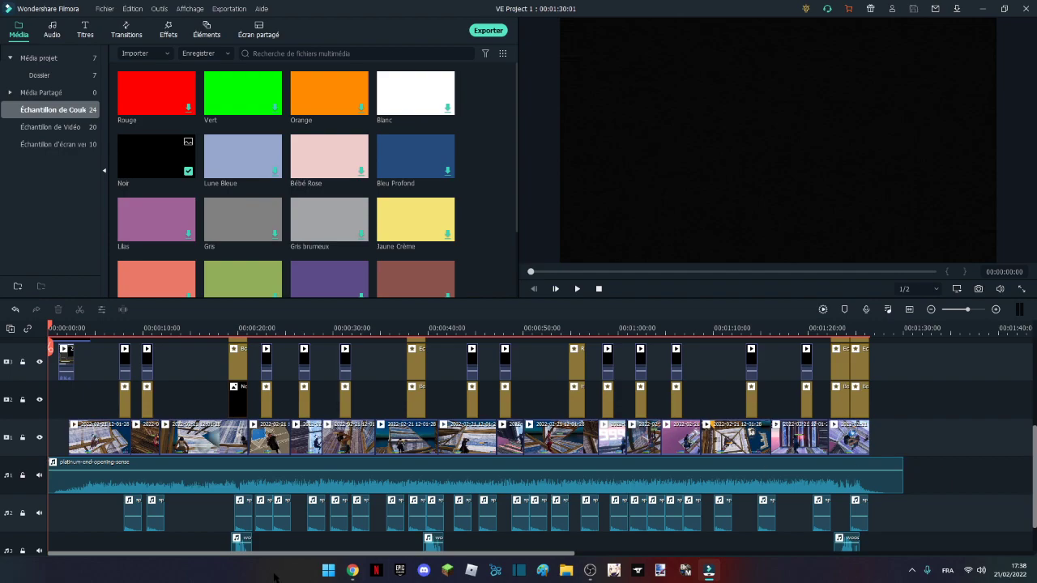
{"action": "scroll", "coordinate": [204, 518], "scroll_direction": "down", "scroll_amount": 1}
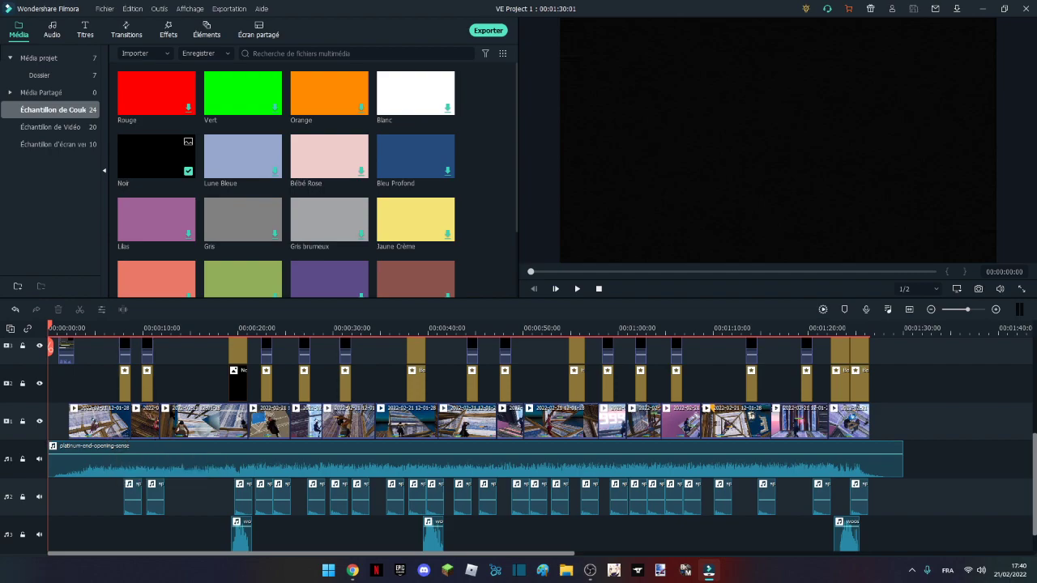
{"action": "scroll", "coordinate": [128, 427], "scroll_direction": "up", "scroll_amount": 2}
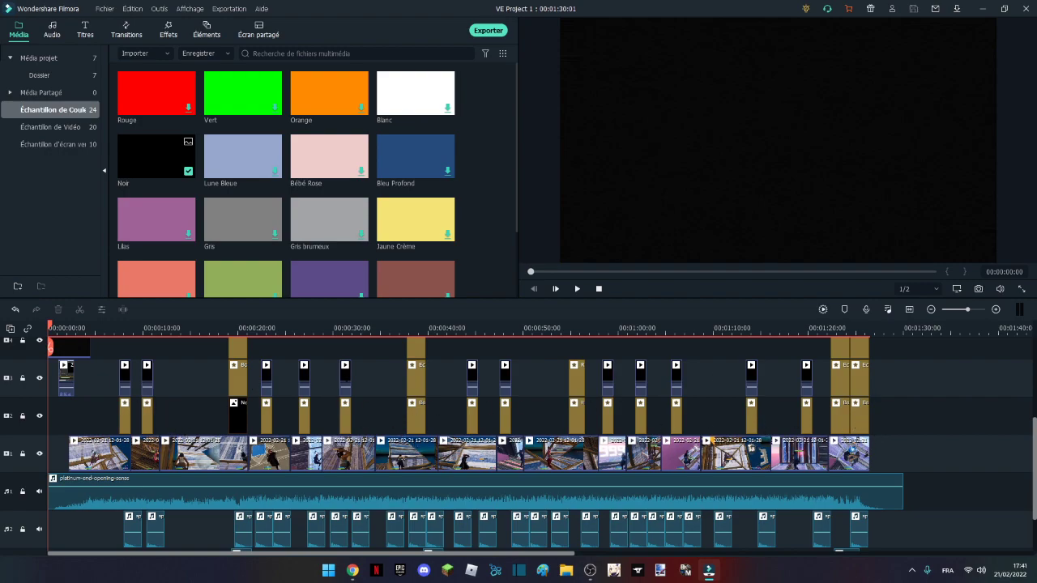
Preview the intro title frame at about 00:00:02:21 and return the playhead to the start of the timeline
{"action": "scroll", "coordinate": [464, 429], "scroll_direction": "up", "scroll_amount": 3}
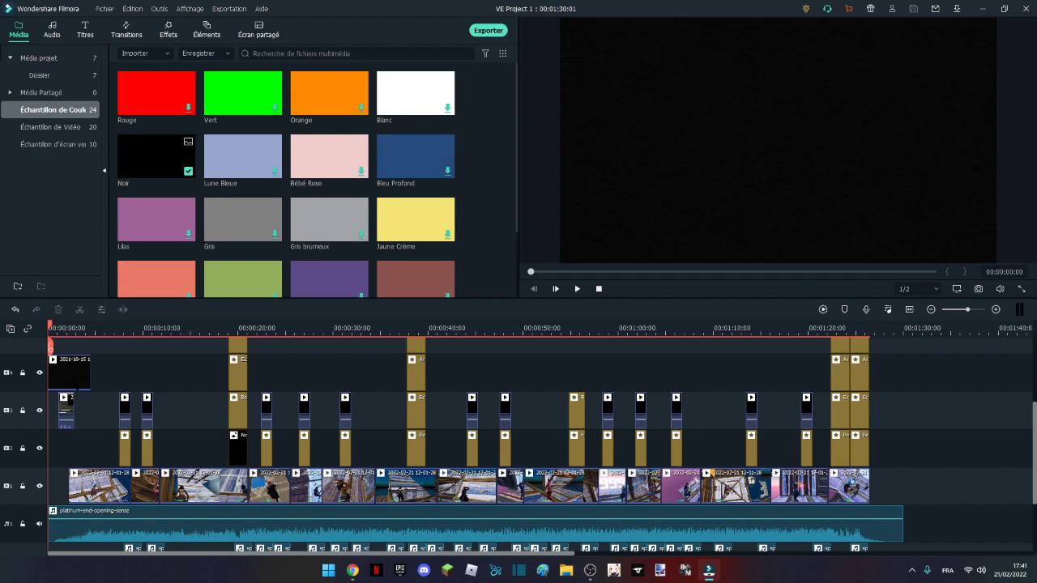
{"action": "left_click", "coordinate": [52, 328]}
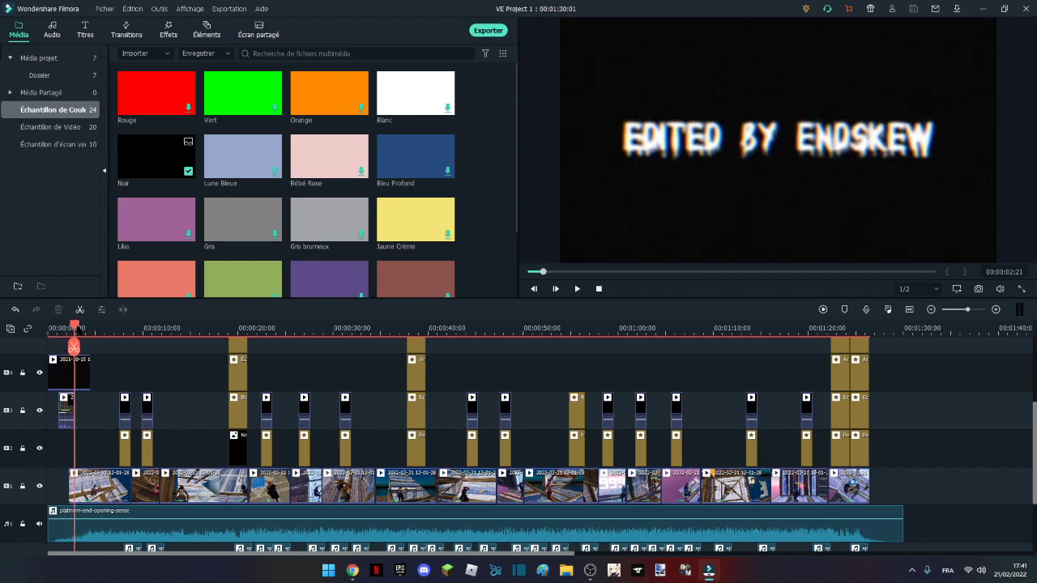
{"action": "left_click", "coordinate": [50, 328]}
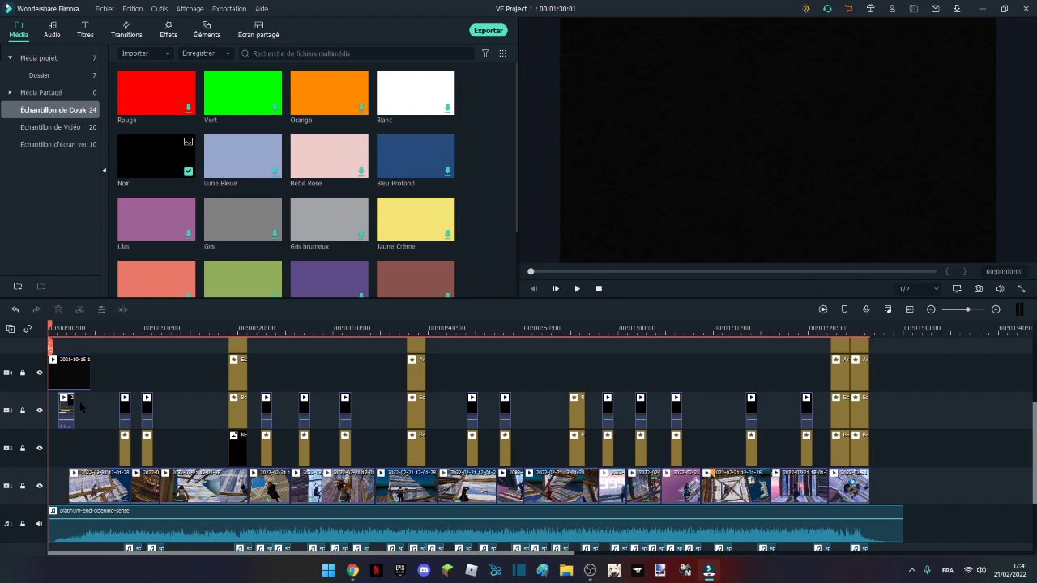
Play the intro title up to about 00:00:03:14 with the platinum-end-opening-sense music track muted, and return the playhead to the start
{"action": "left_click", "coordinate": [40, 523]}
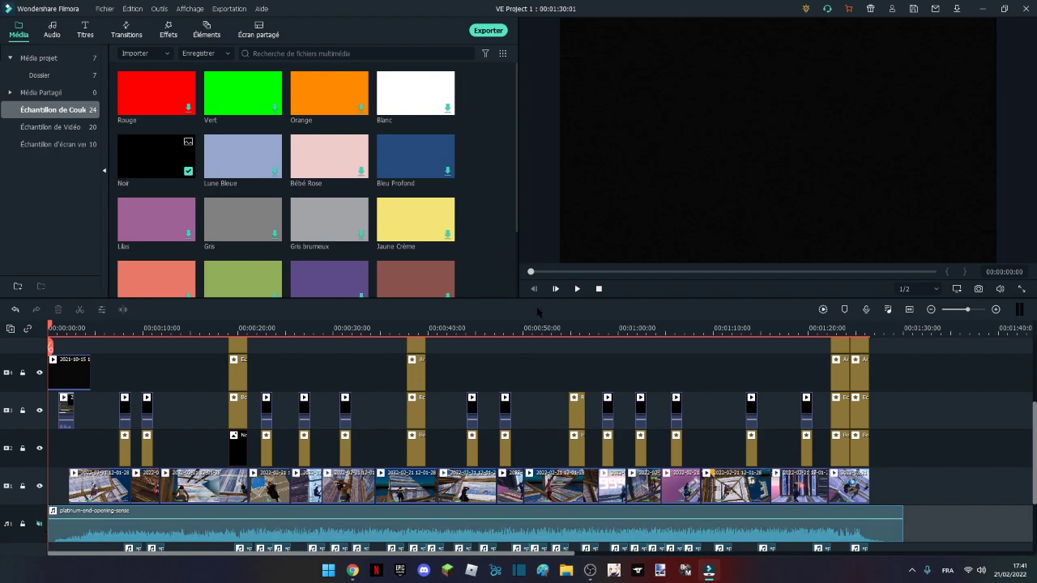
{"action": "left_click", "coordinate": [577, 289]}
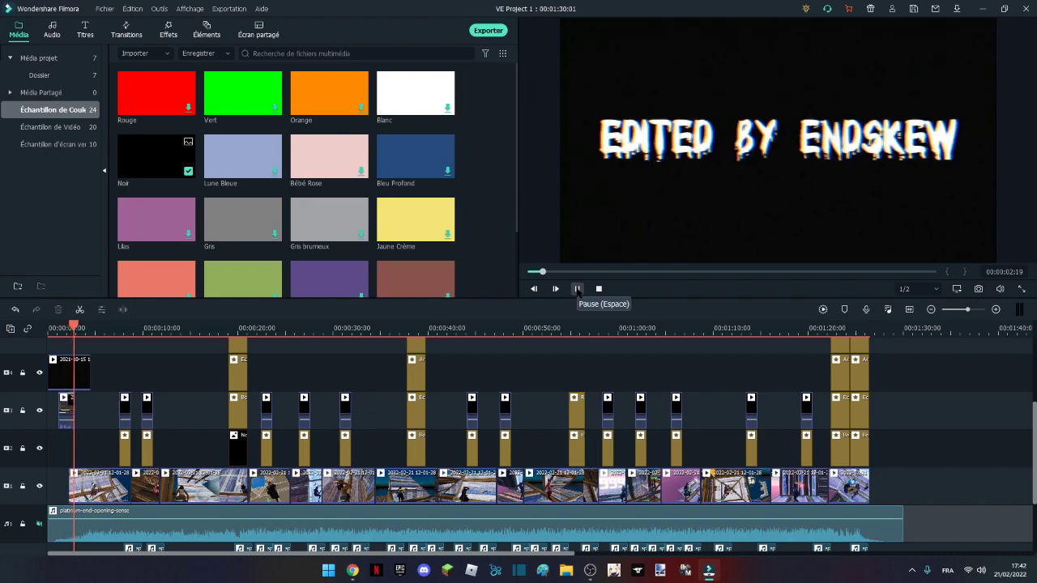
{"action": "key", "text": "space"}
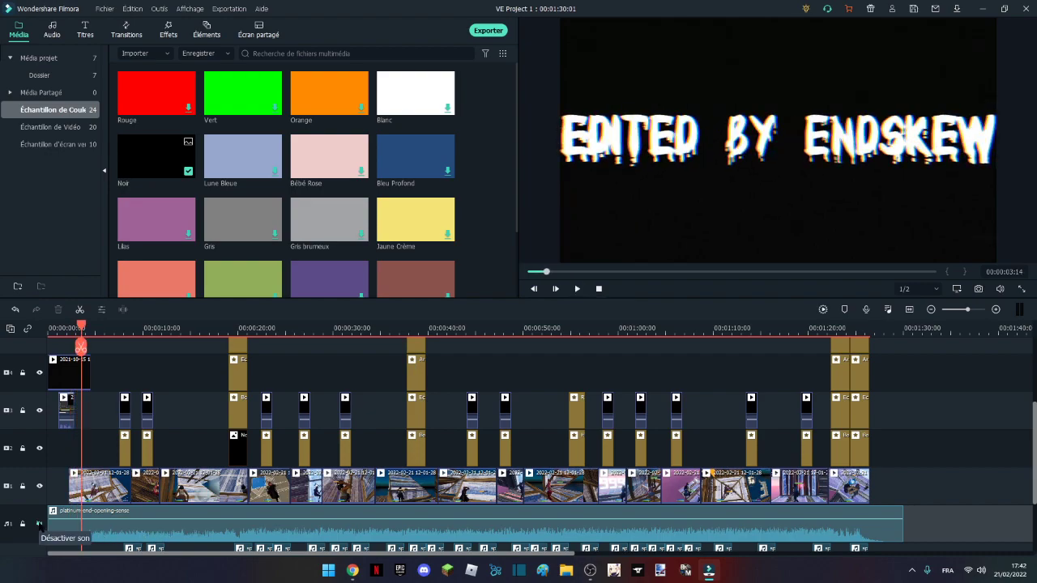
{"action": "left_click_drag", "start_coordinate": [81, 327], "coordinate": [49, 327]}
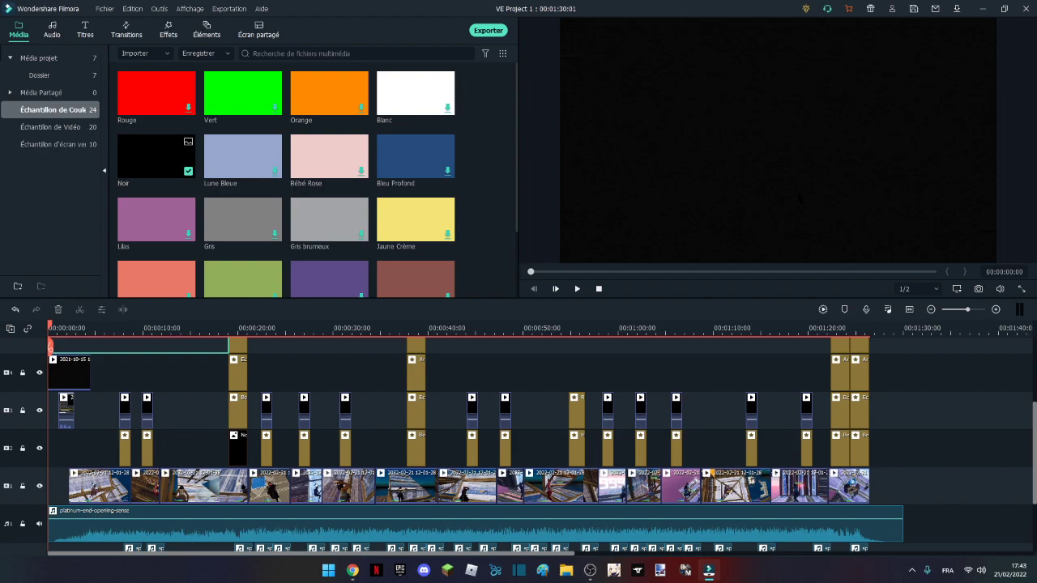
{"action": "scroll", "coordinate": [505, 397], "scroll_direction": "down", "scroll_amount": 4}
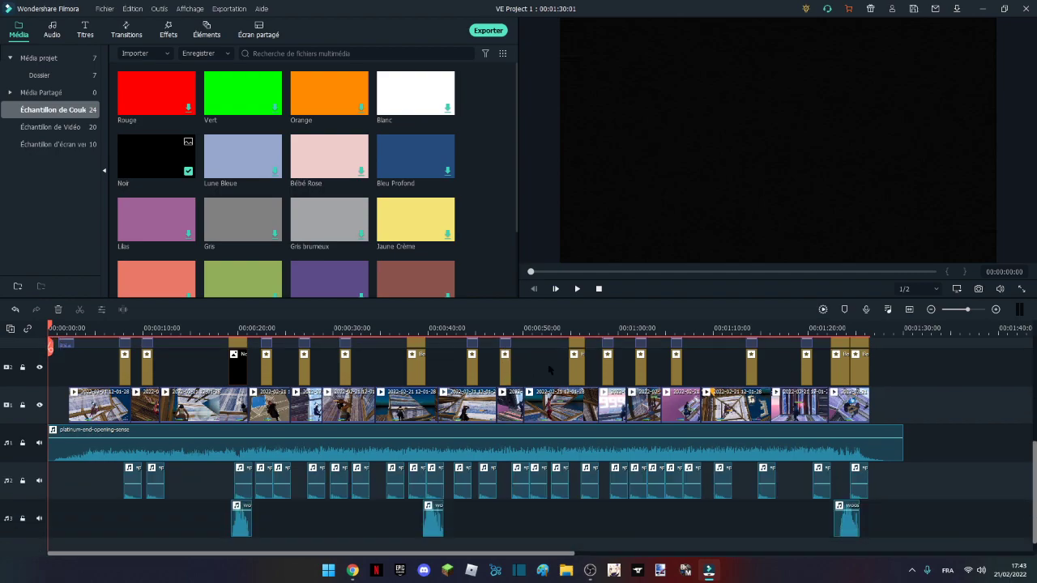